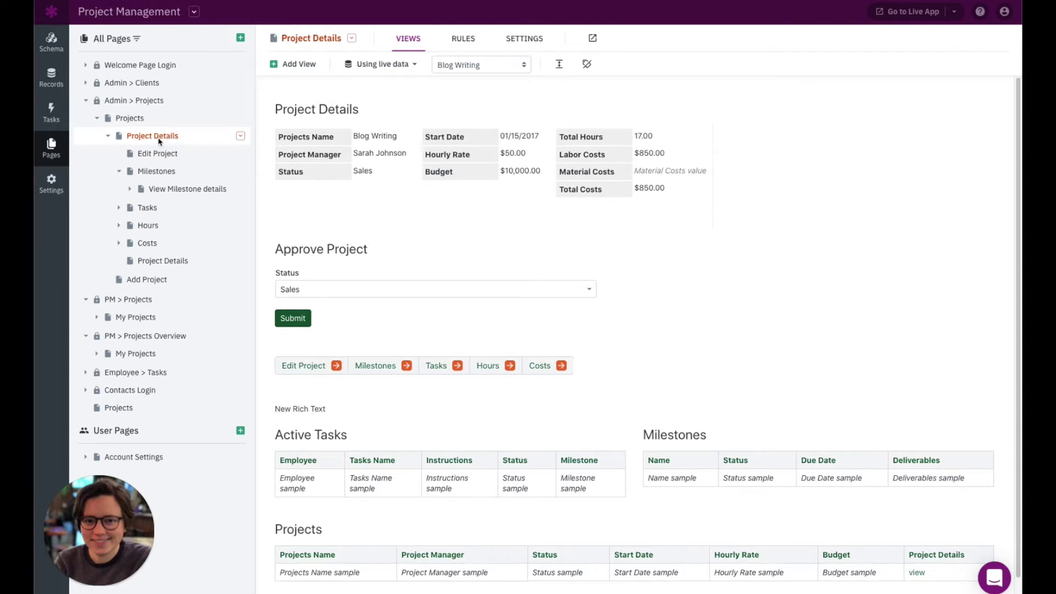
- Open the Projects page under Admin > Projects to preview its Active Projects and Milestones tables
left_click(134, 121)
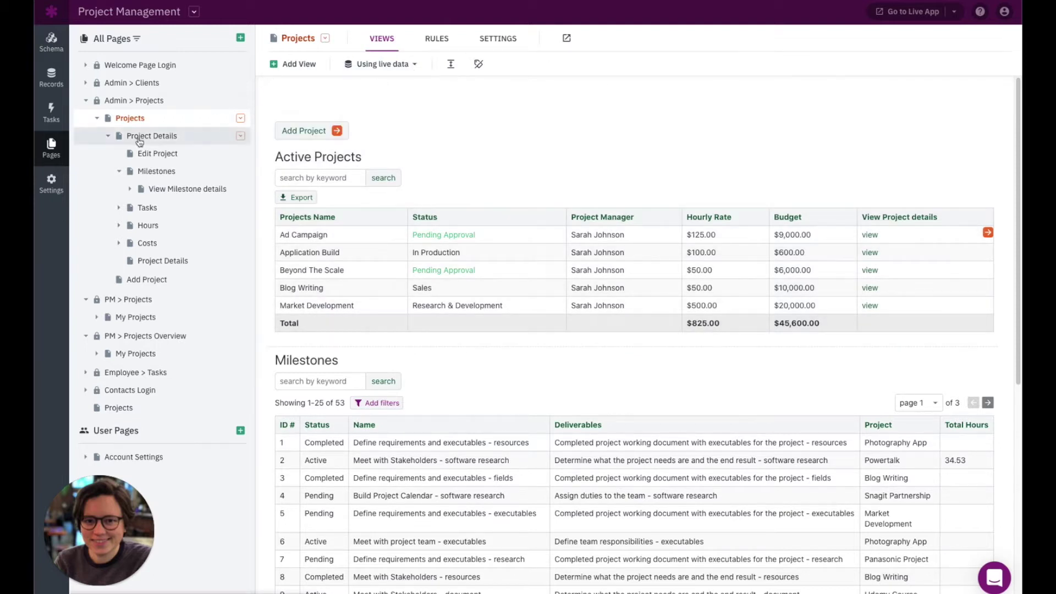
- Open the Project Details page, previewing the Blog Writing record with its form and task tables
left_click(139, 141)
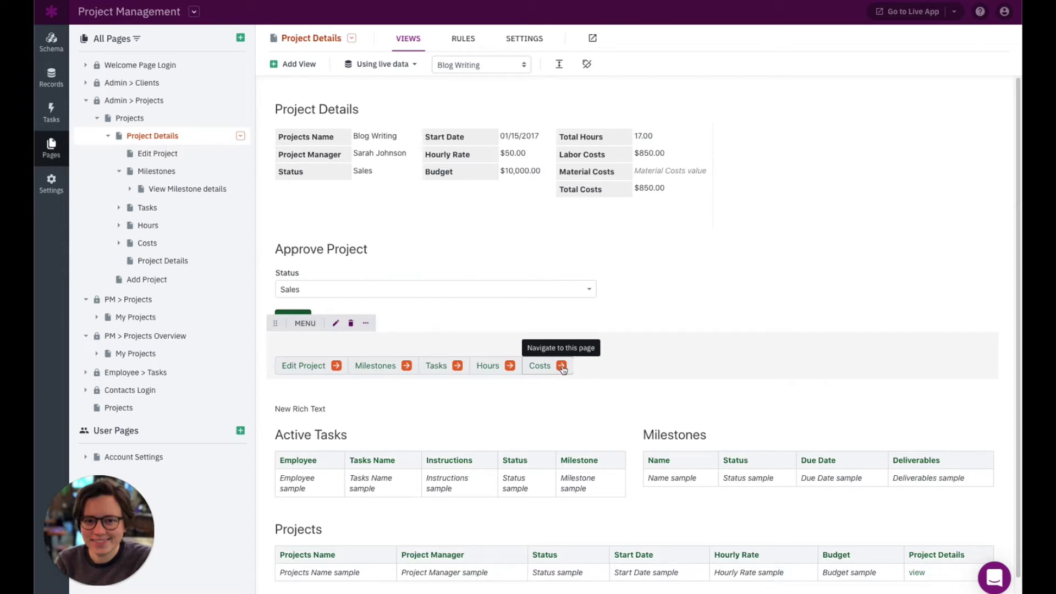
left_click(561, 367)
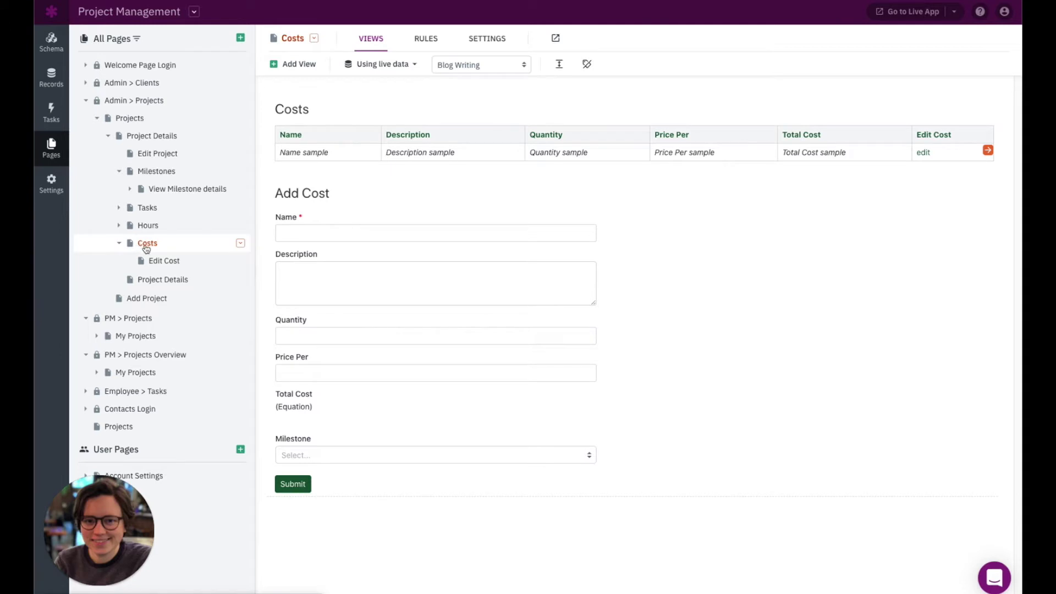
left_click(139, 137)
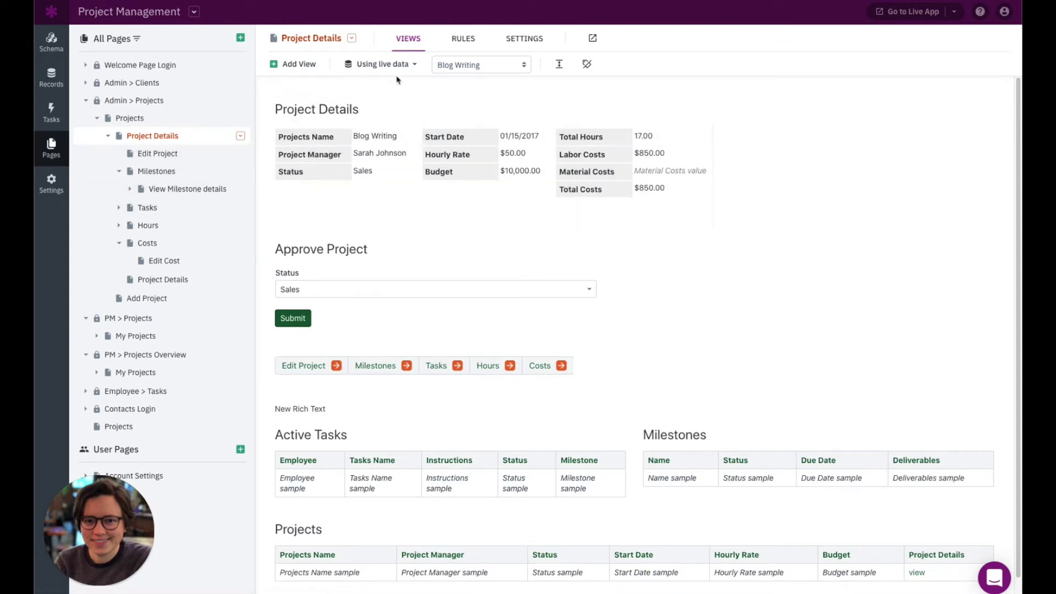
- Switch the Project Details live-data preview record from Blog Writing to Market Development
left_click(559, 63)
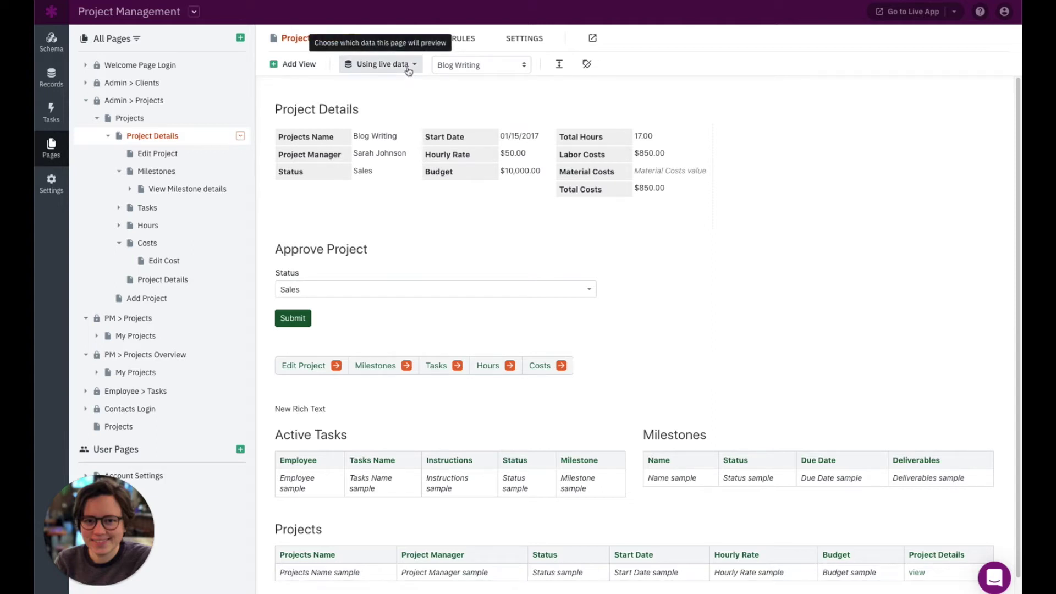
left_click(479, 66)
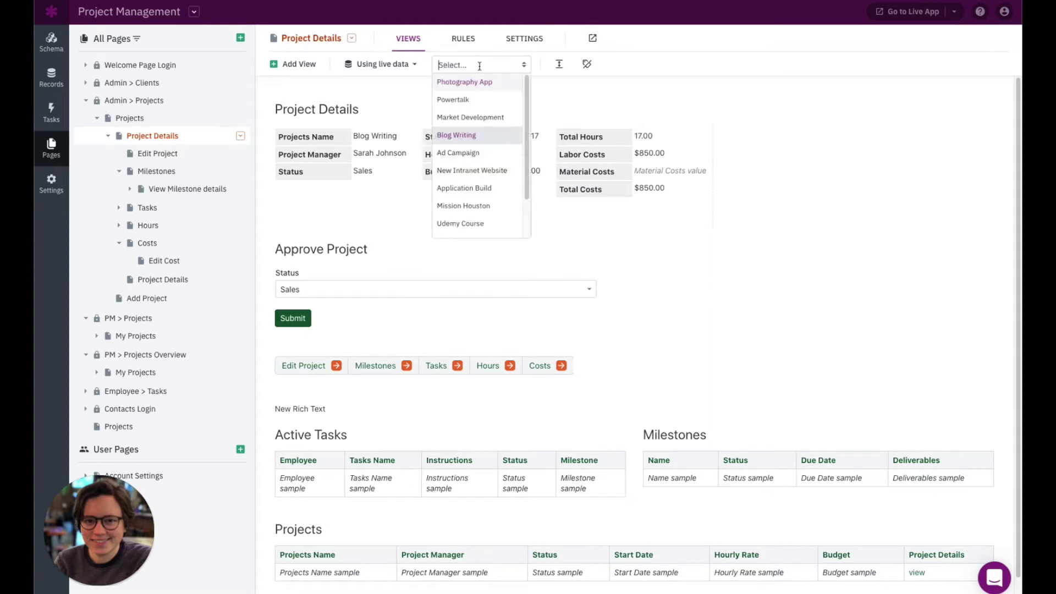
left_click(492, 120)
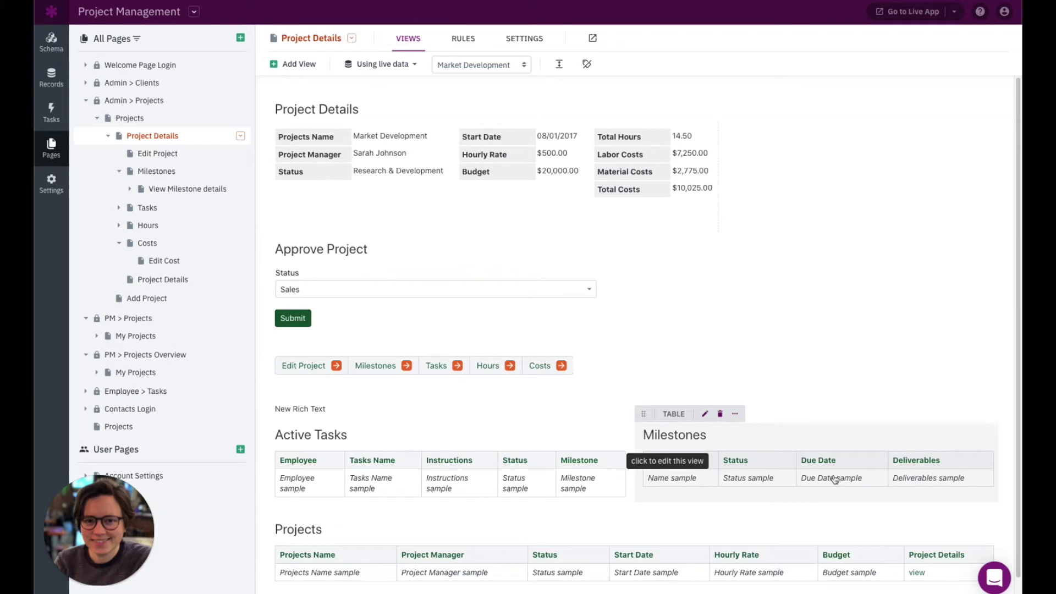
left_click(397, 67)
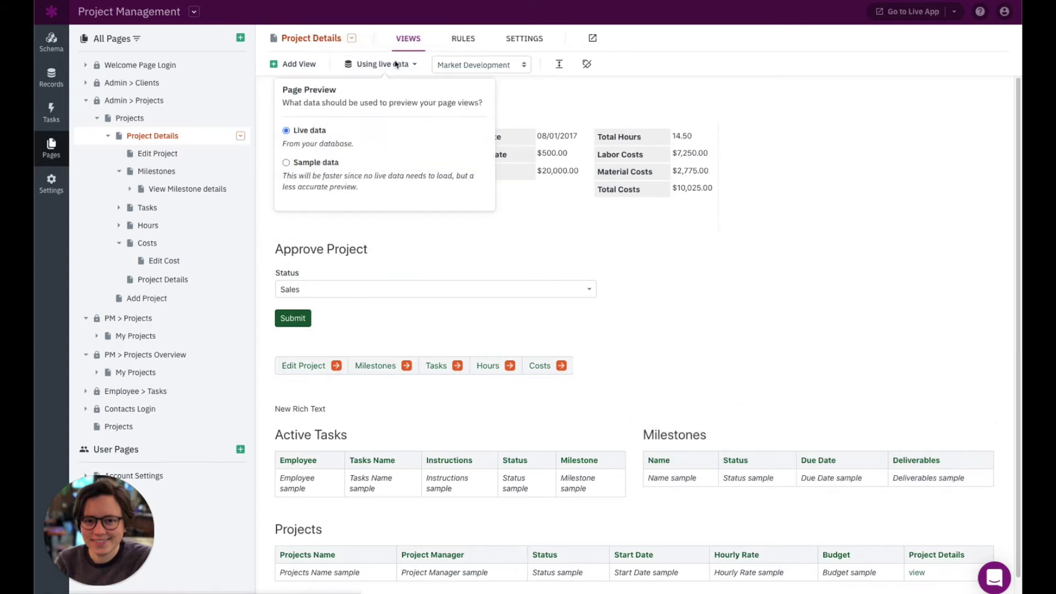
left_click(304, 163)
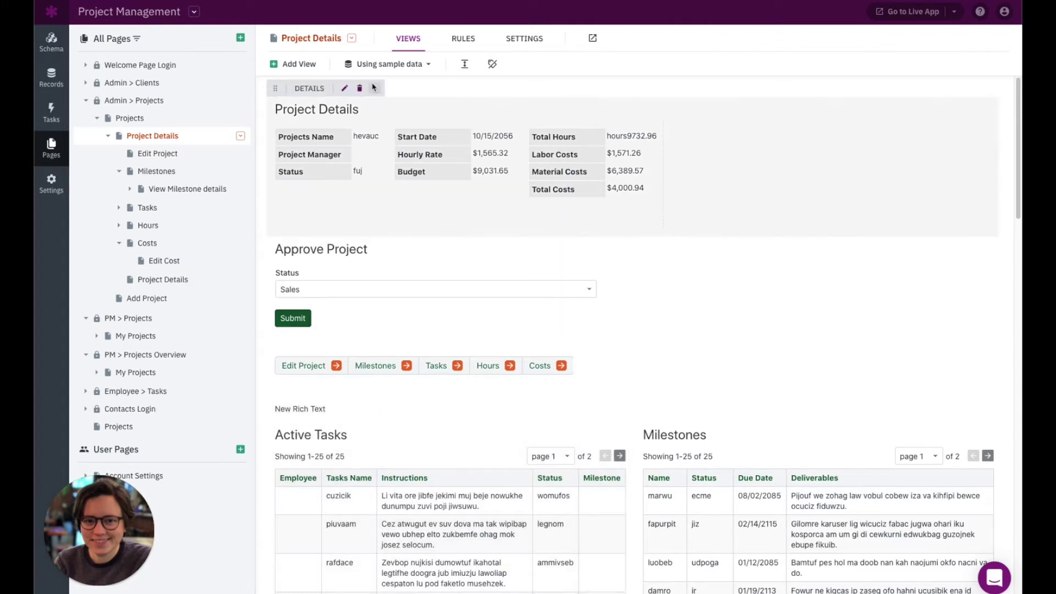
left_click(378, 64)
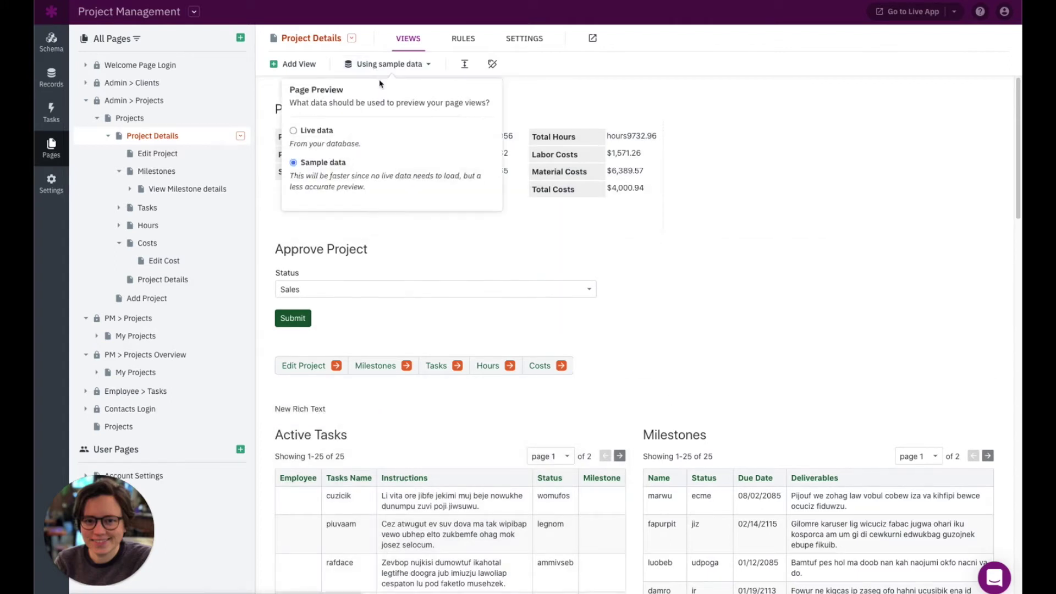
left_click(331, 131)
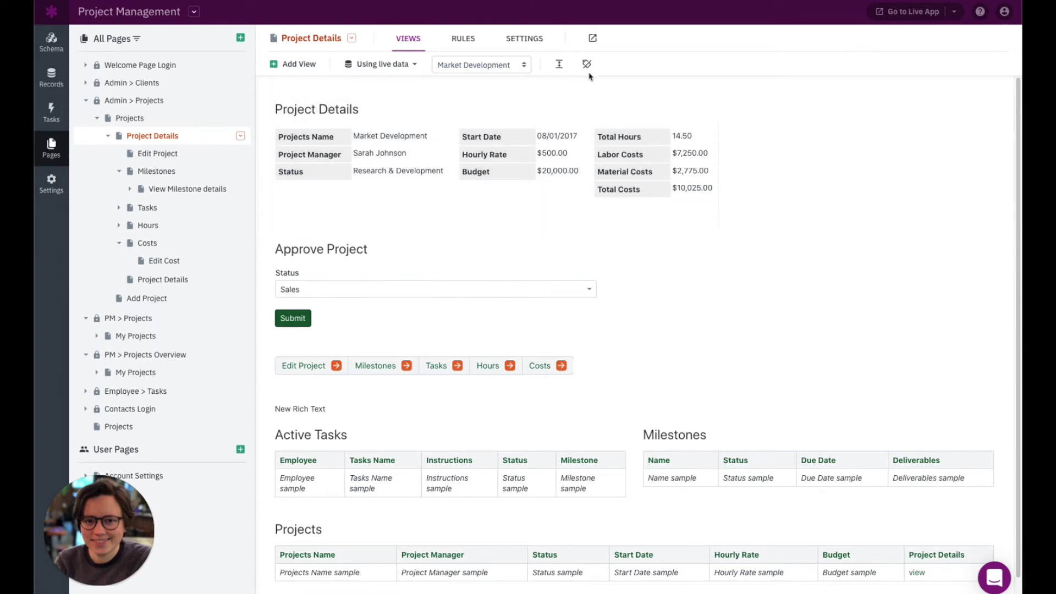
- Confirm the details view name 'View Project details', then hide the view name labels
left_click(588, 65)
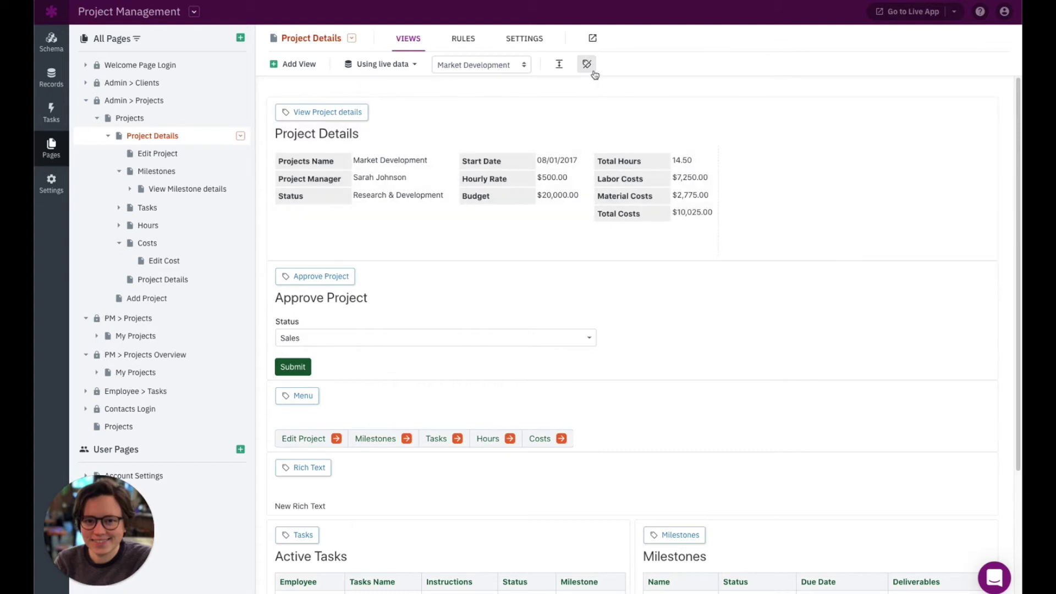
left_click(587, 65)
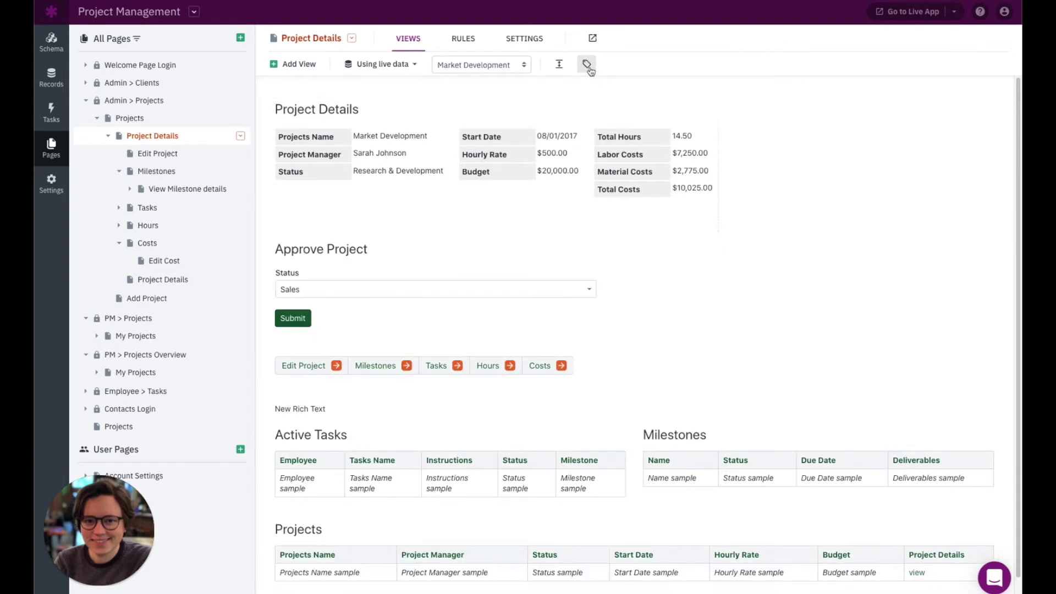
left_click(587, 65)
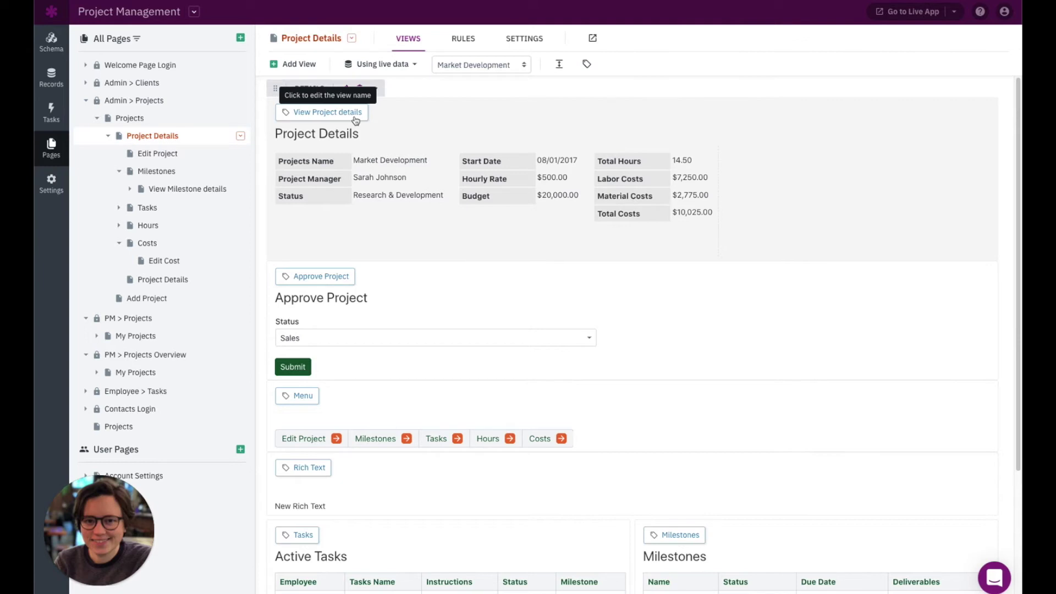
left_click_drag(356, 120, 376, 121)
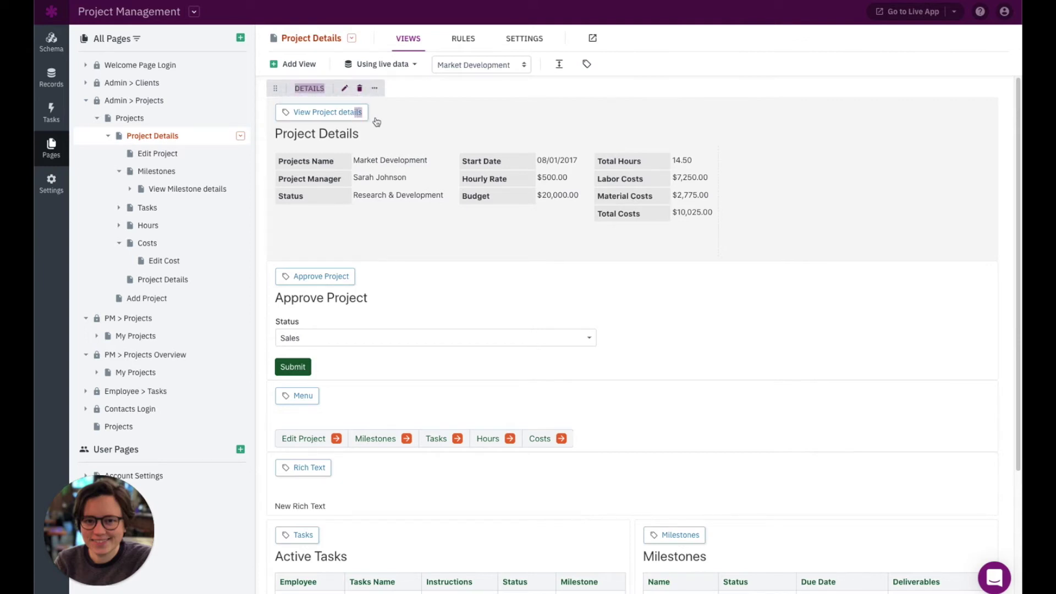
left_click(347, 237)
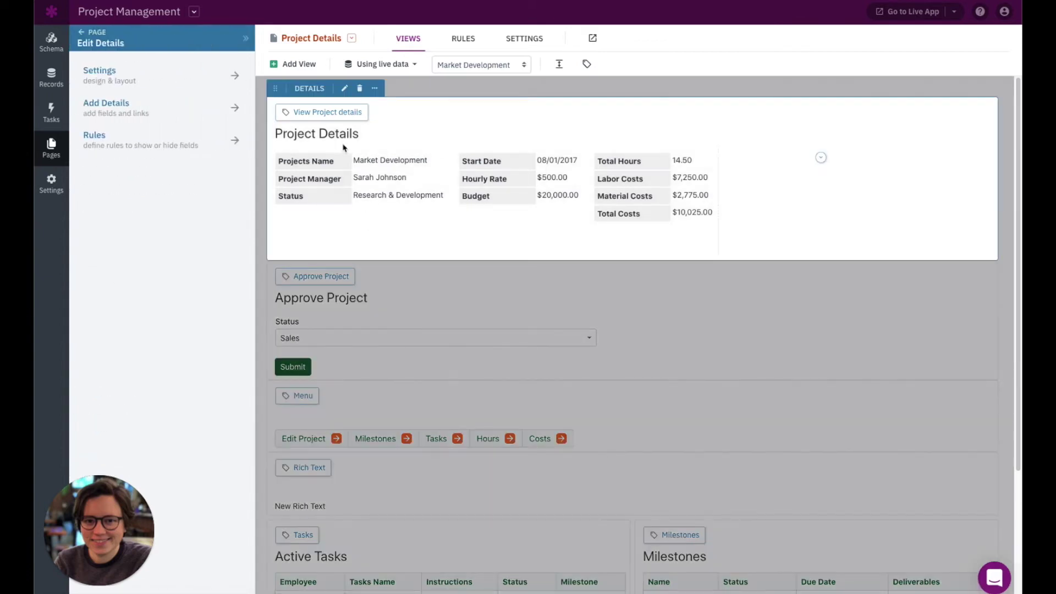
left_click(360, 112)
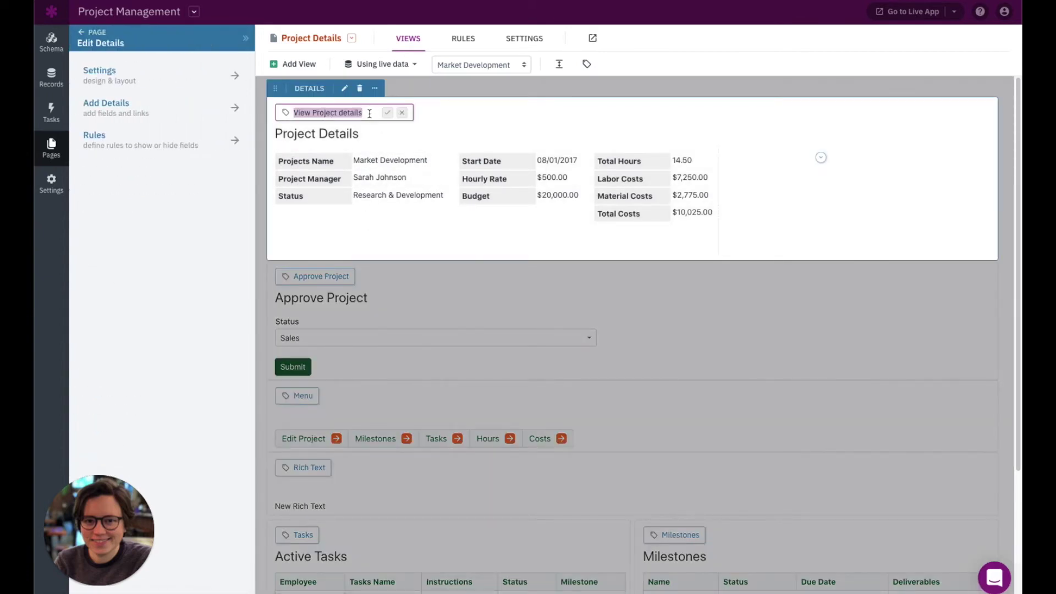
left_click(370, 114)
left_click_drag(370, 114, 321, 111)
left_click(386, 113)
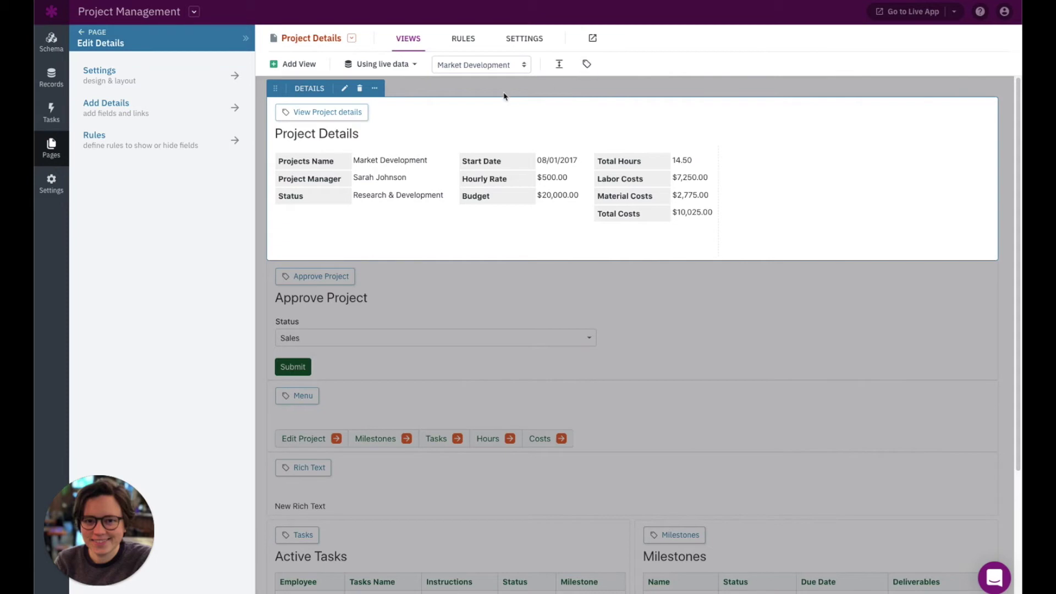
left_click(586, 63)
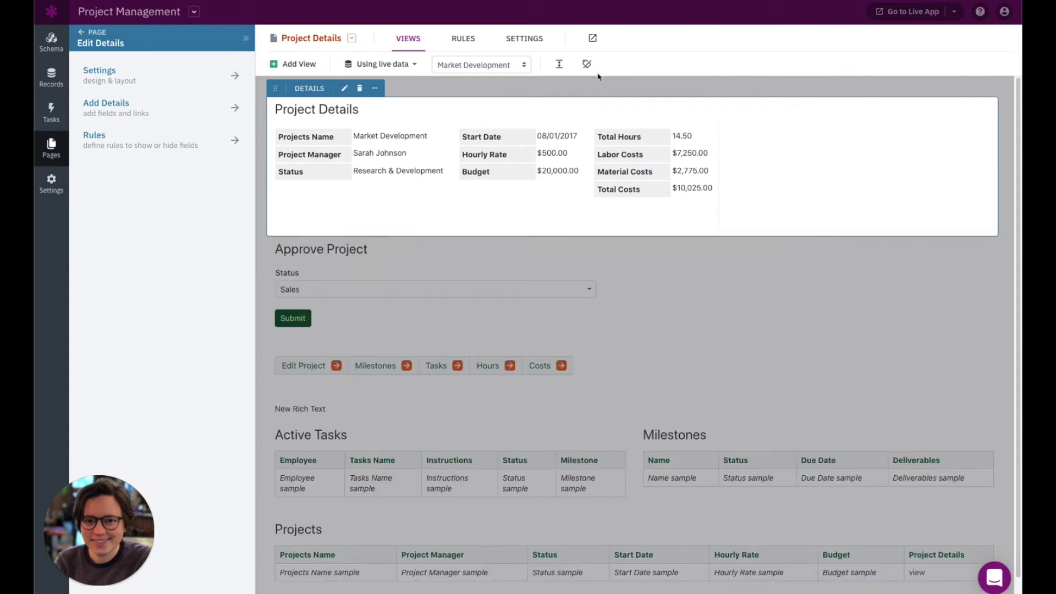
- Return to the full page list and try collapsing, then expanding, the views
left_click(82, 32)
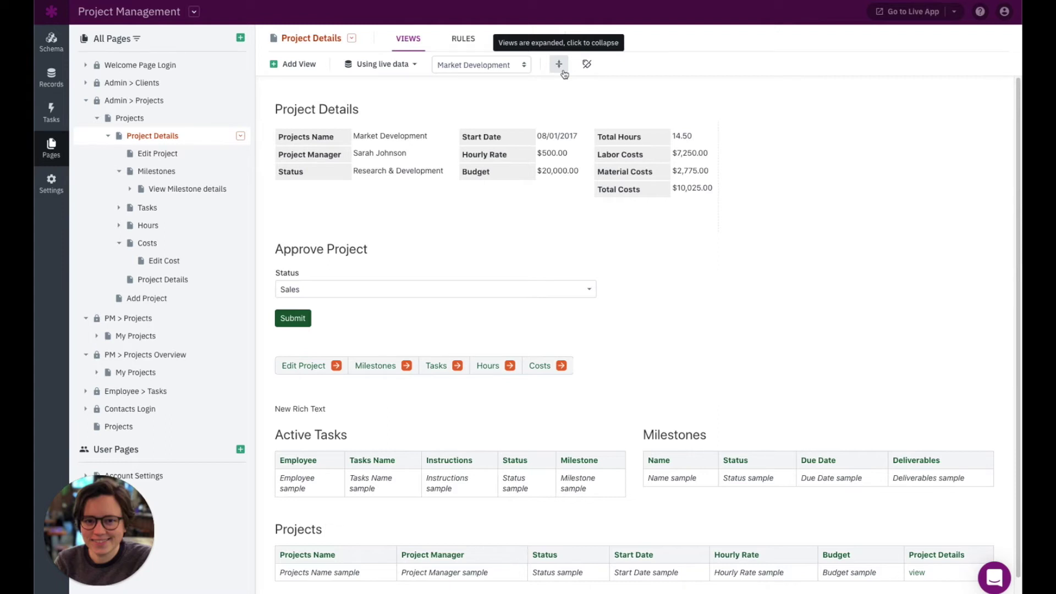
left_click(563, 72)
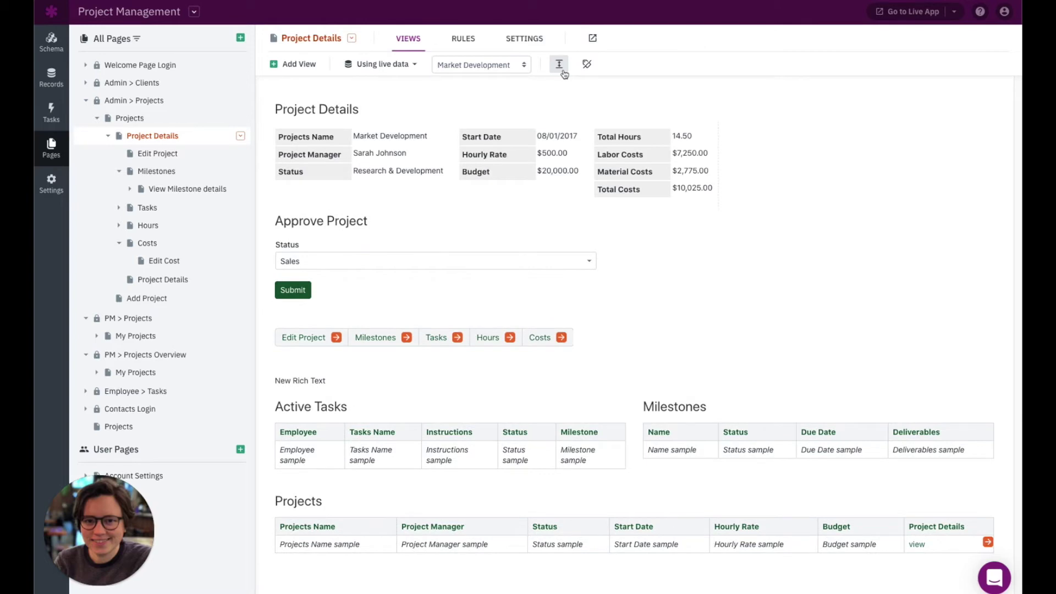
left_click(563, 71)
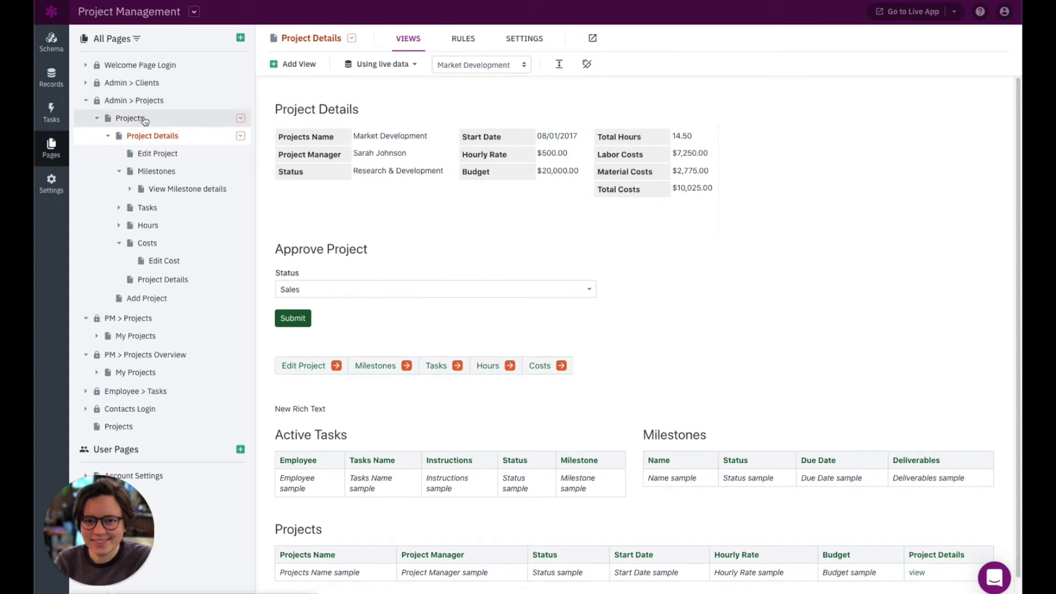
- Reopen the Projects page and, after comparing one-row previews, expand its tables to full length
left_click(130, 118)
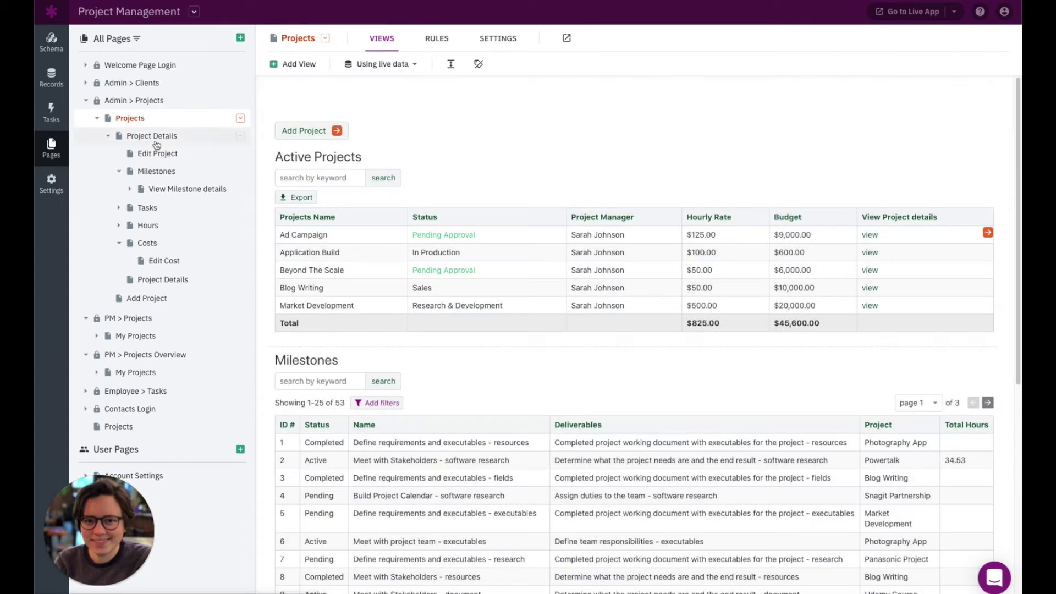
scroll(550, 374, "down", 4)
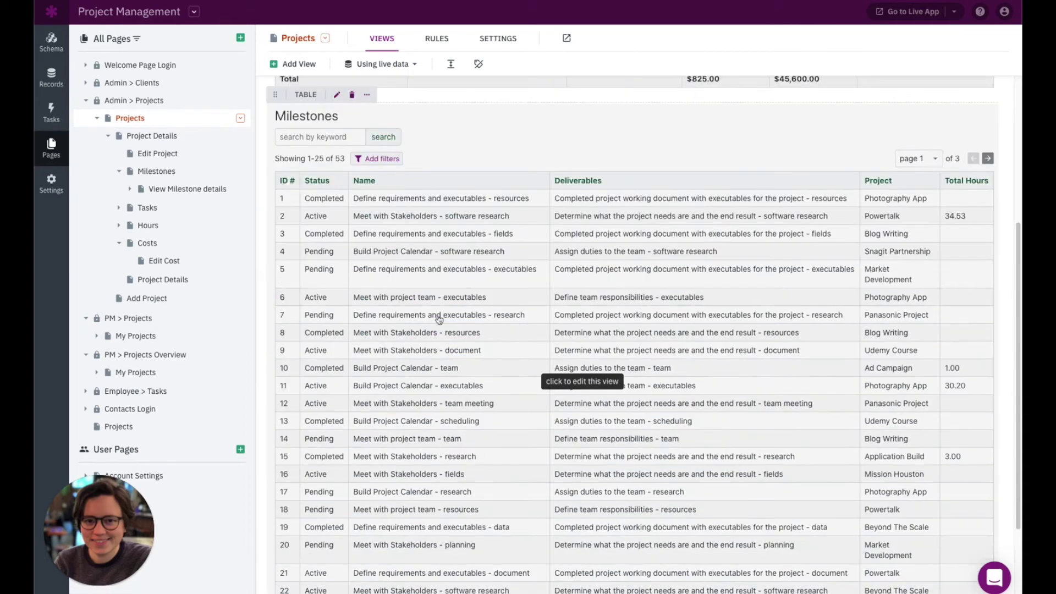
scroll(483, 429, "down", 3)
scroll(482, 424, "up", 7)
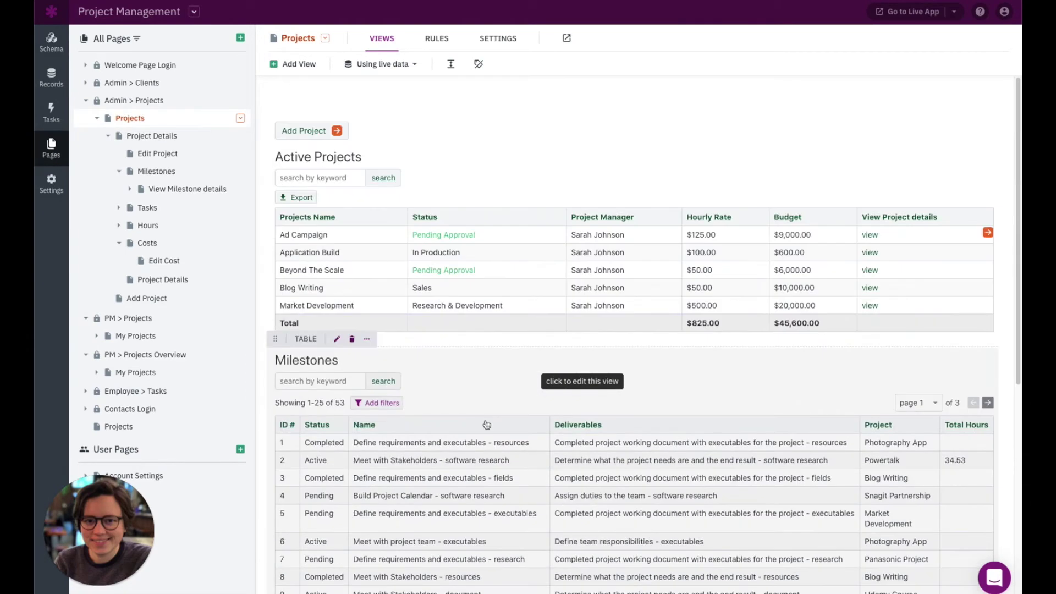
left_click(450, 65)
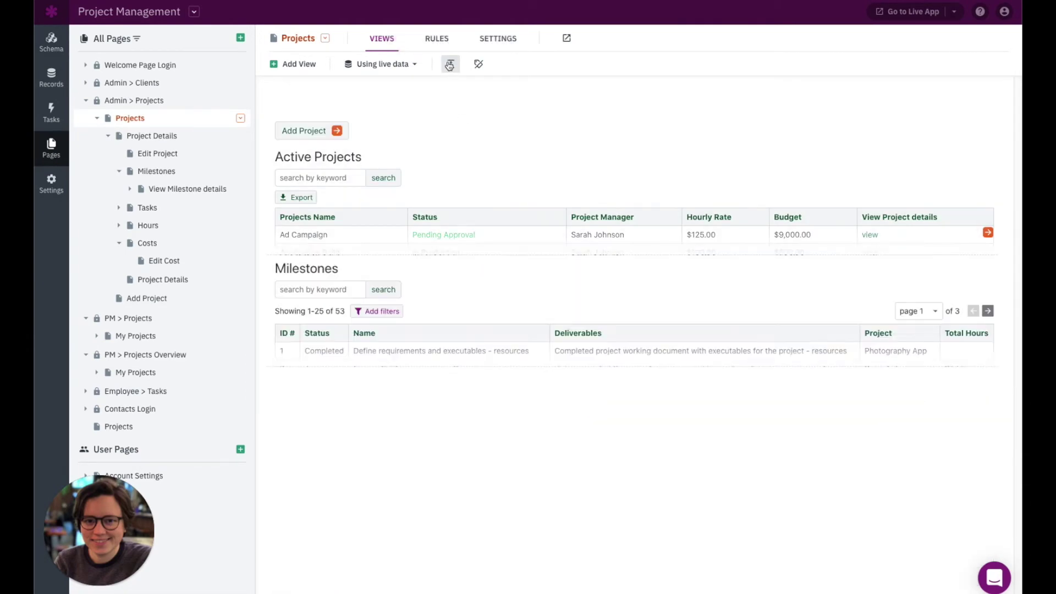
left_click(450, 65)
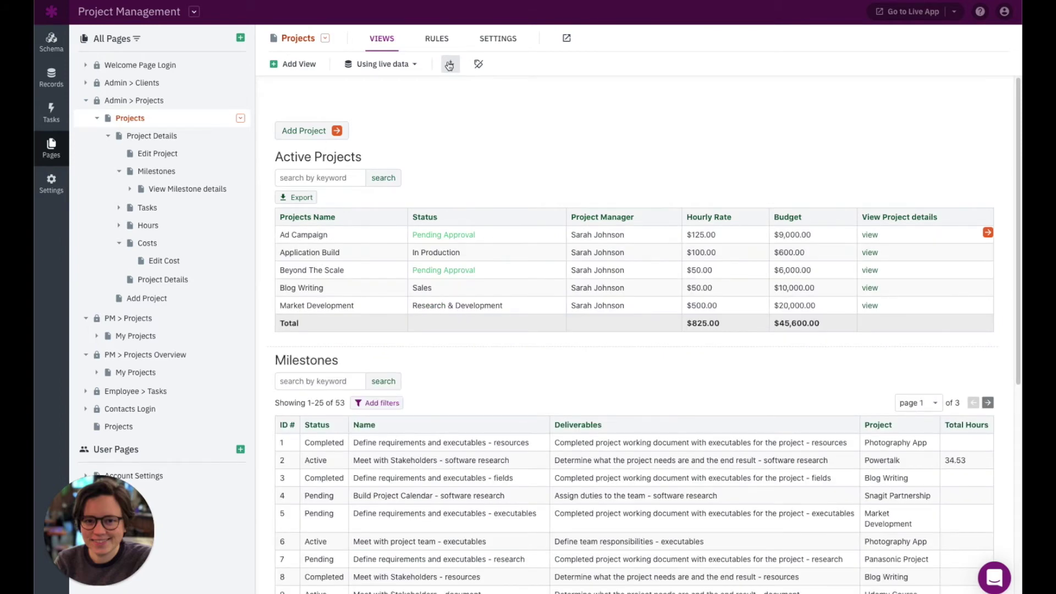
left_click(449, 65)
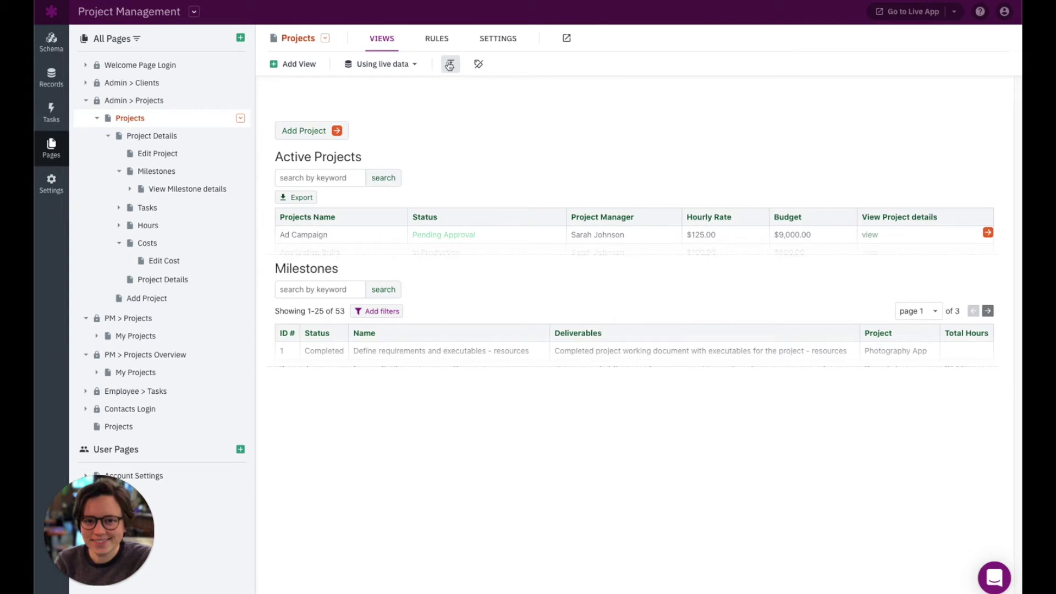
mouse_move(470, 111)
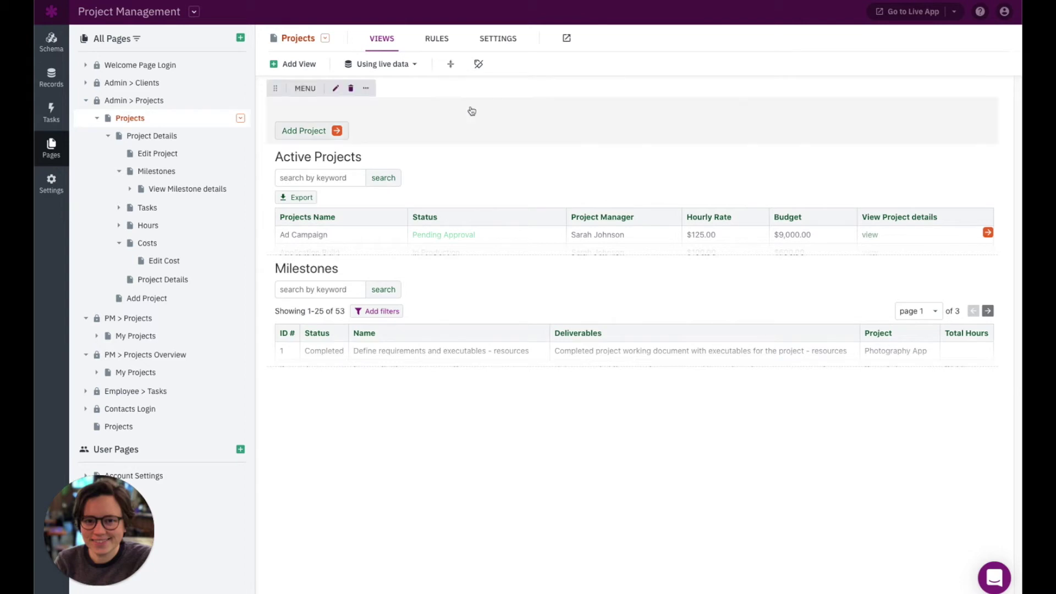
left_click(448, 66)
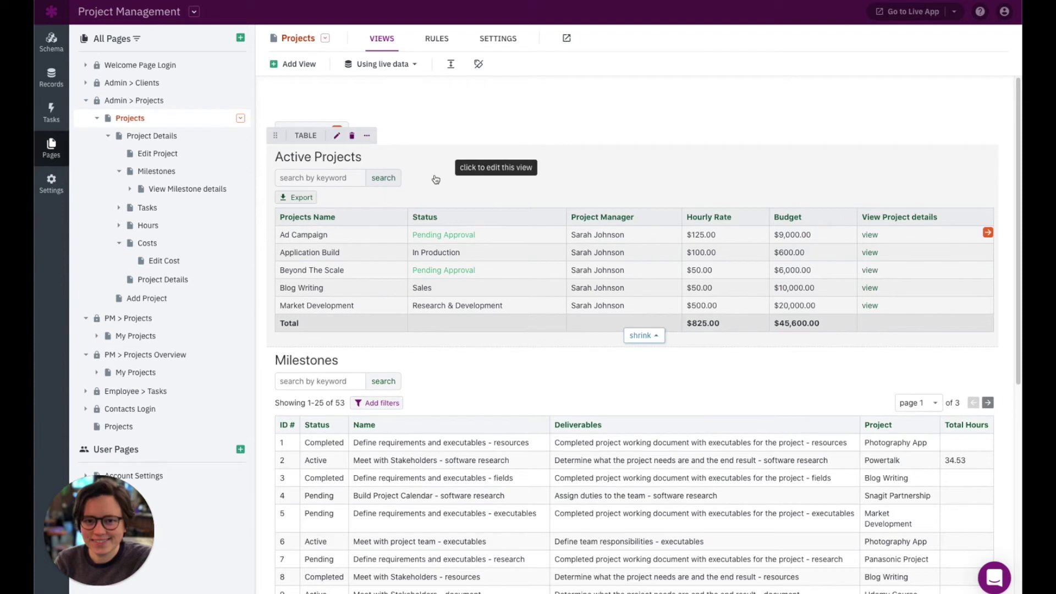
- Disable record exporting and keyword search on Active Projects and rename its summary row 'Total Sum'
left_click(429, 173)
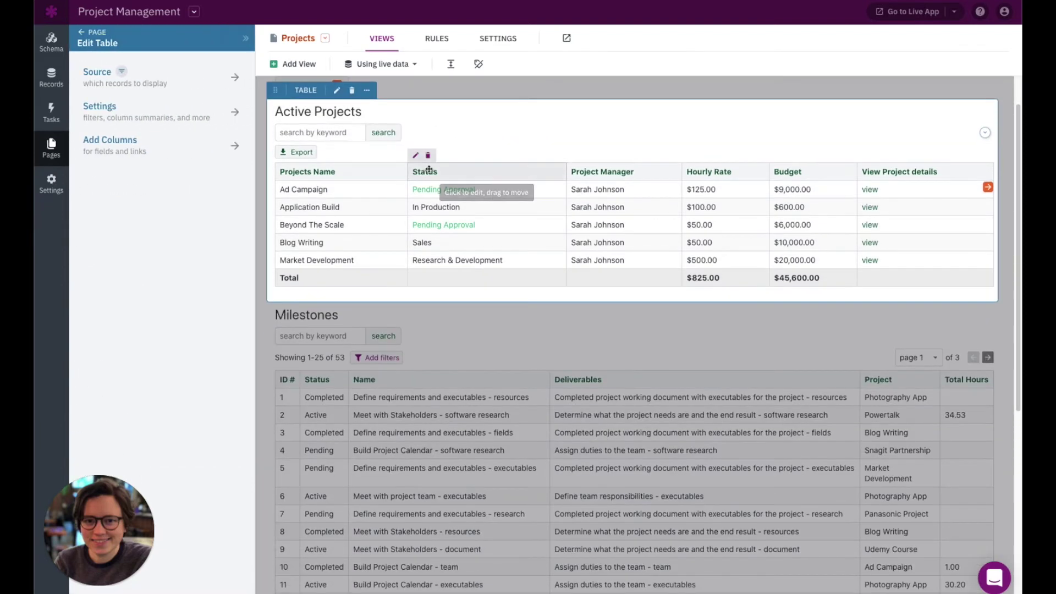
left_click(174, 116)
left_click(126, 92)
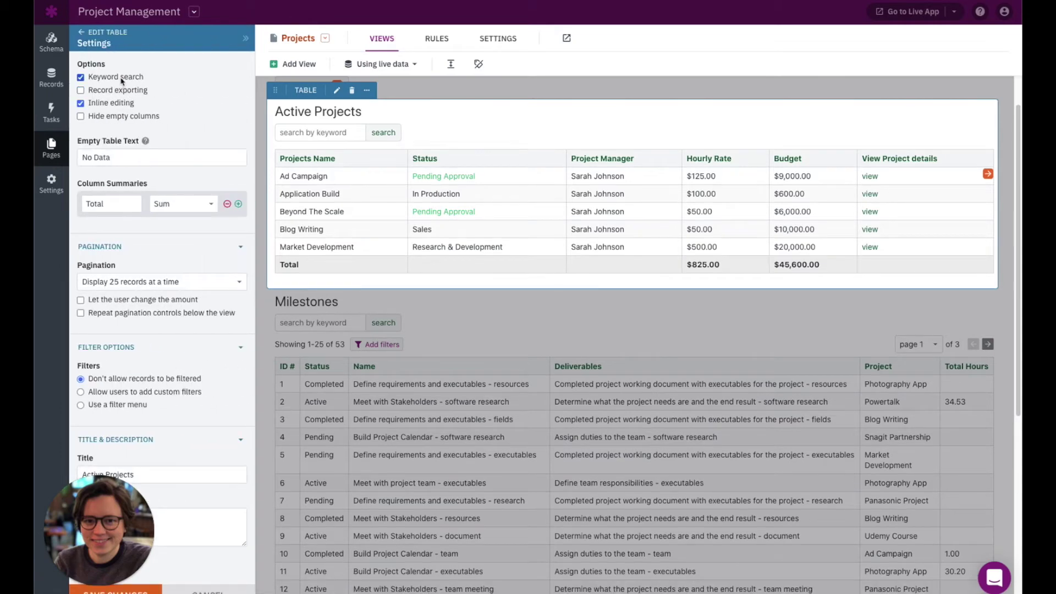
left_click(125, 78)
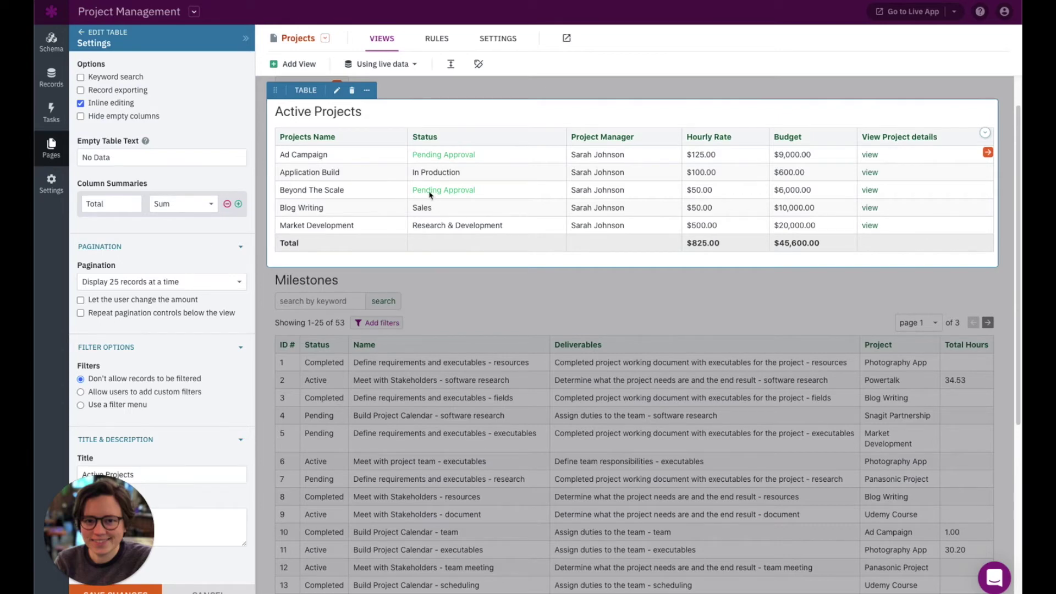
double_click(116, 205)
type("Total Sum")
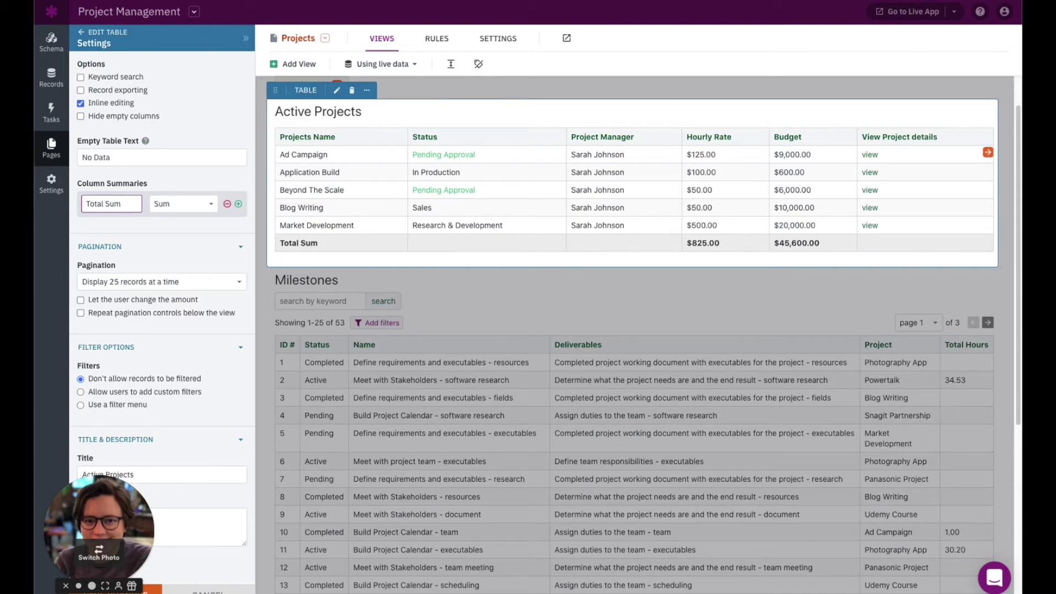
left_click(471, 238)
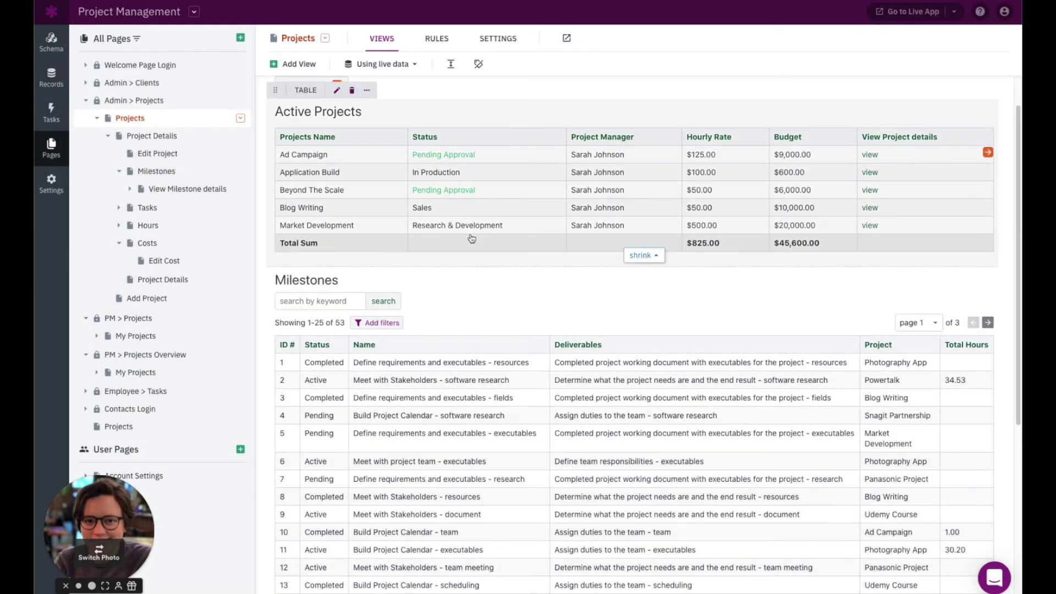
- Change the Status column's Display Rule #1 text colour from green to red-orange #ed5004
left_click(464, 180)
mouse_move(418, 123)
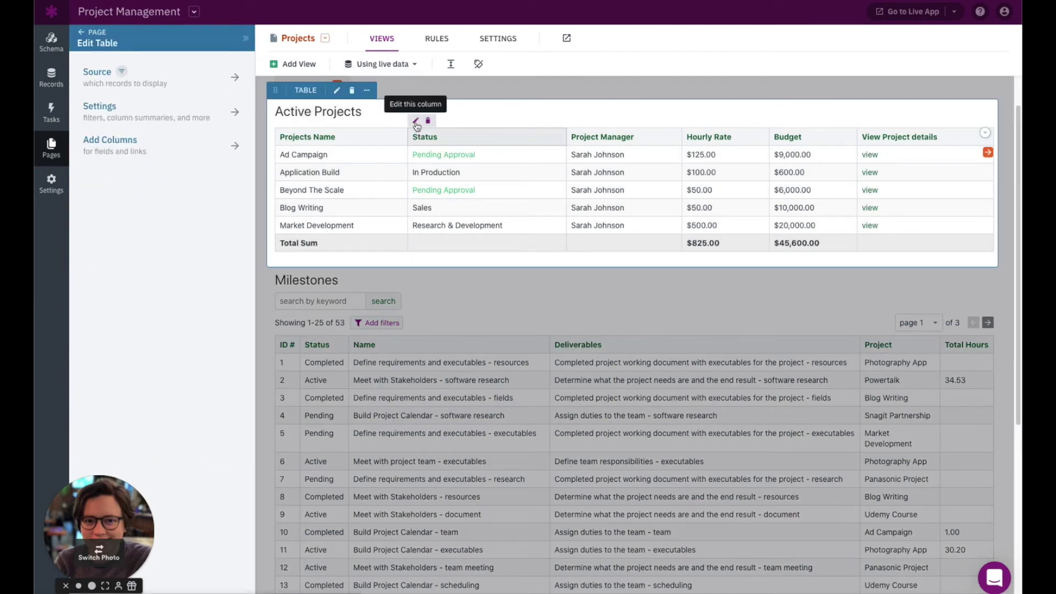
left_click(416, 122)
scroll(190, 278, "down", 2)
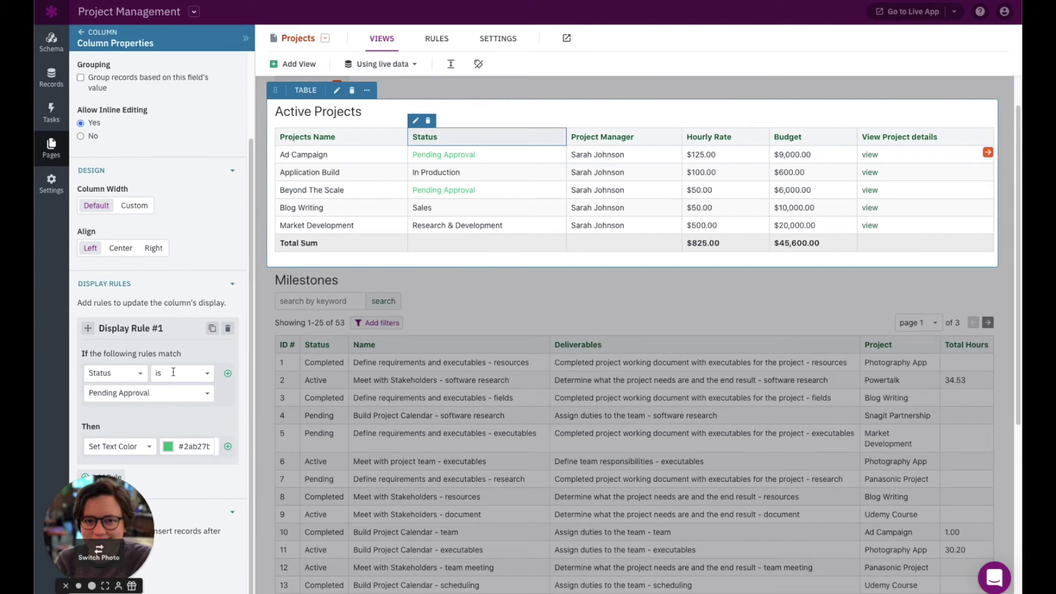
left_click(246, 38)
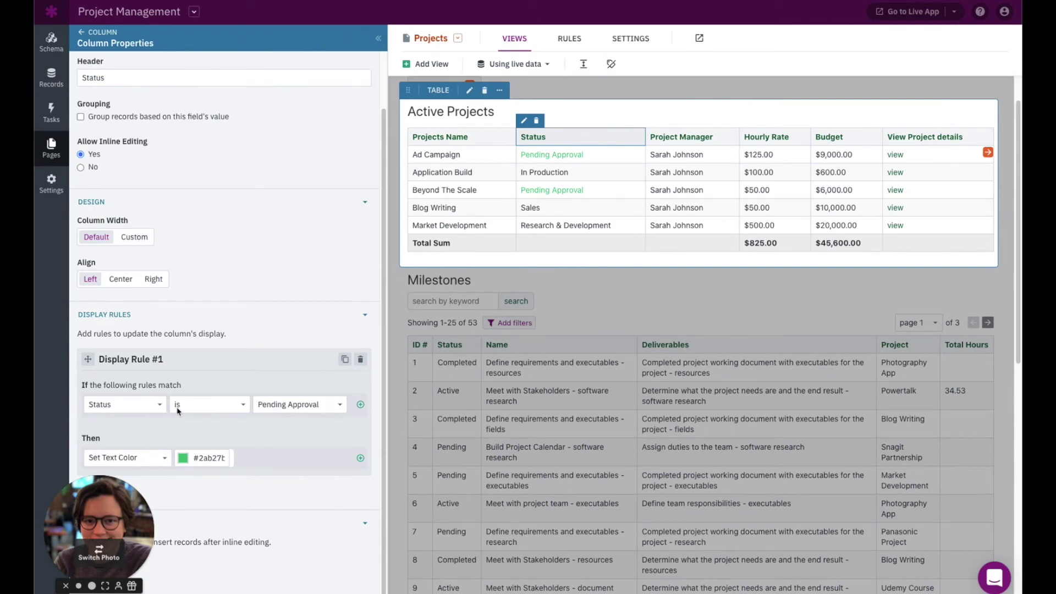
left_click(183, 462)
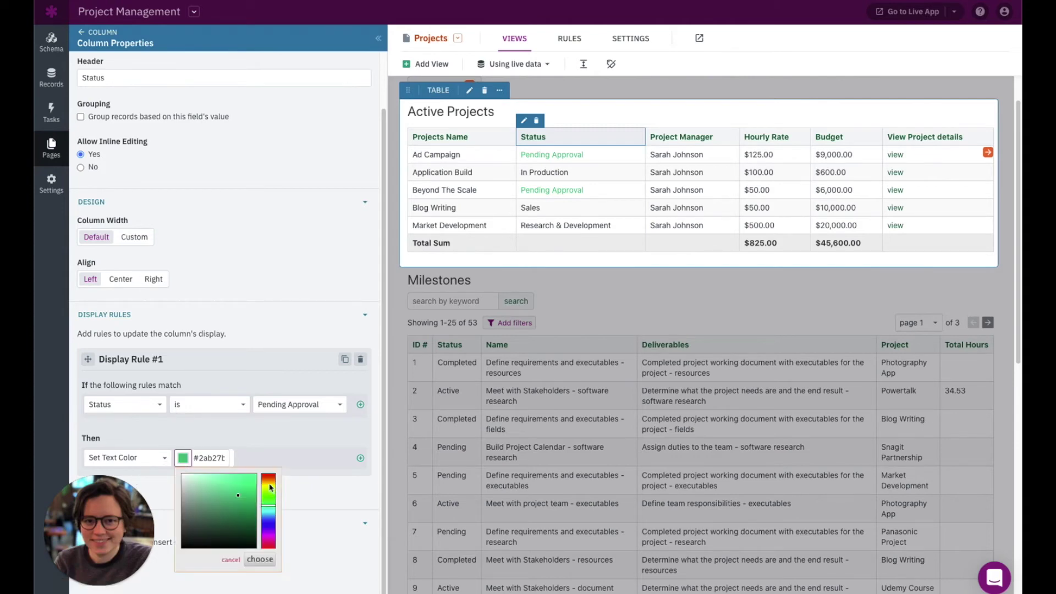
mouse_move(271, 487)
left_mouse_down()
mouse_move(268, 476)
mouse_move(257, 486)
left_mouse_up()
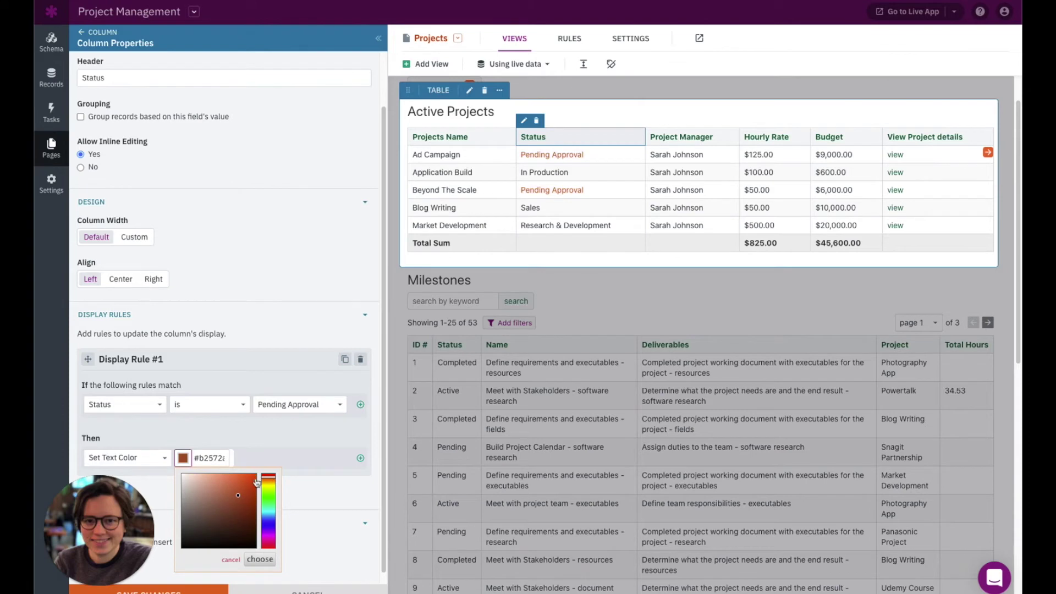
left_click(255, 479)
left_click(165, 590)
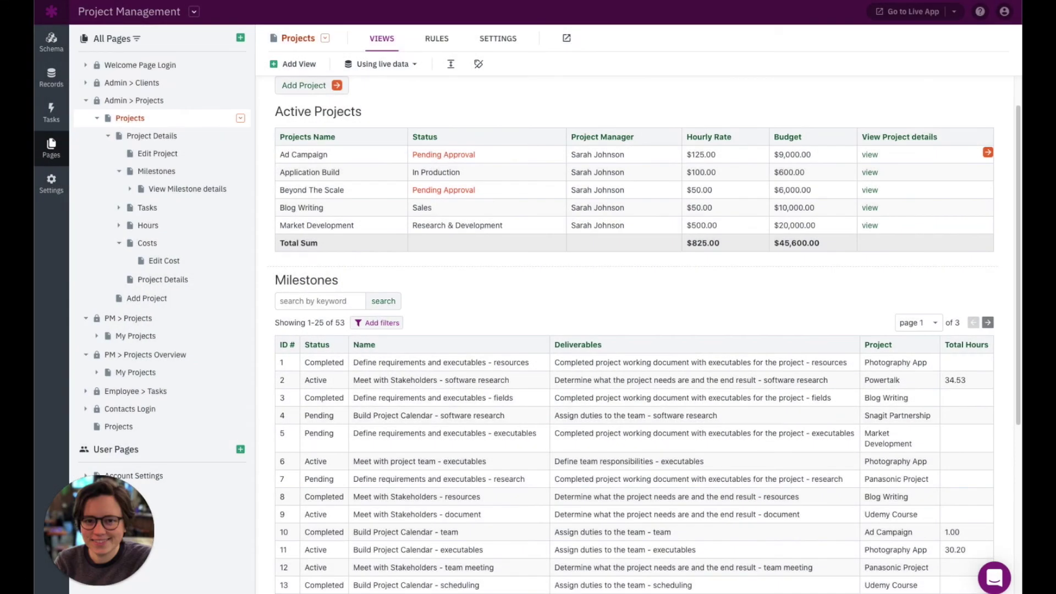
- Add two Projects Name rows, Budget and Final Status to the Project Details view
left_click(152, 137)
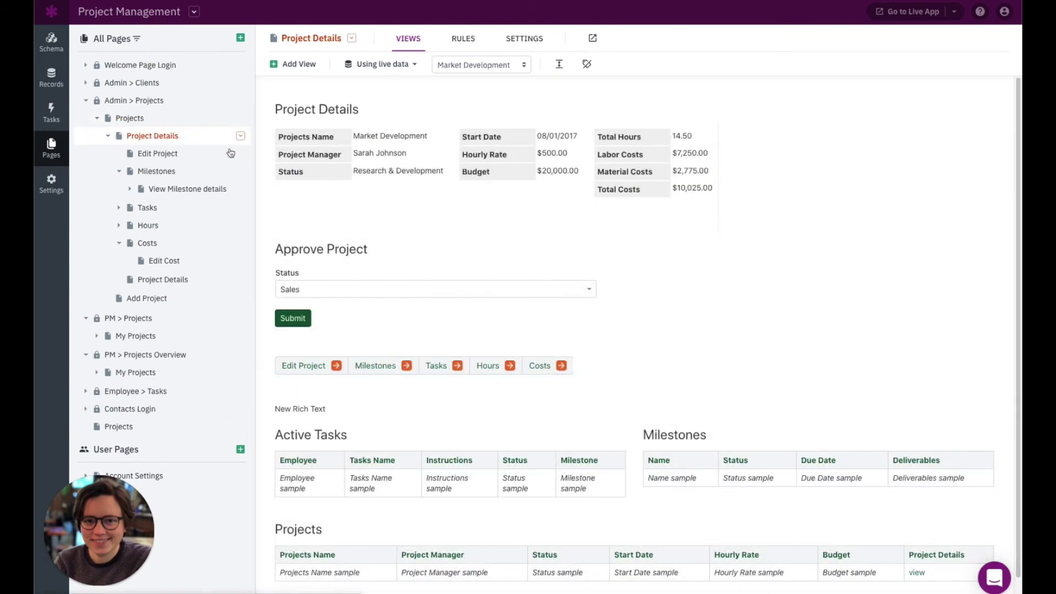
left_click(412, 167)
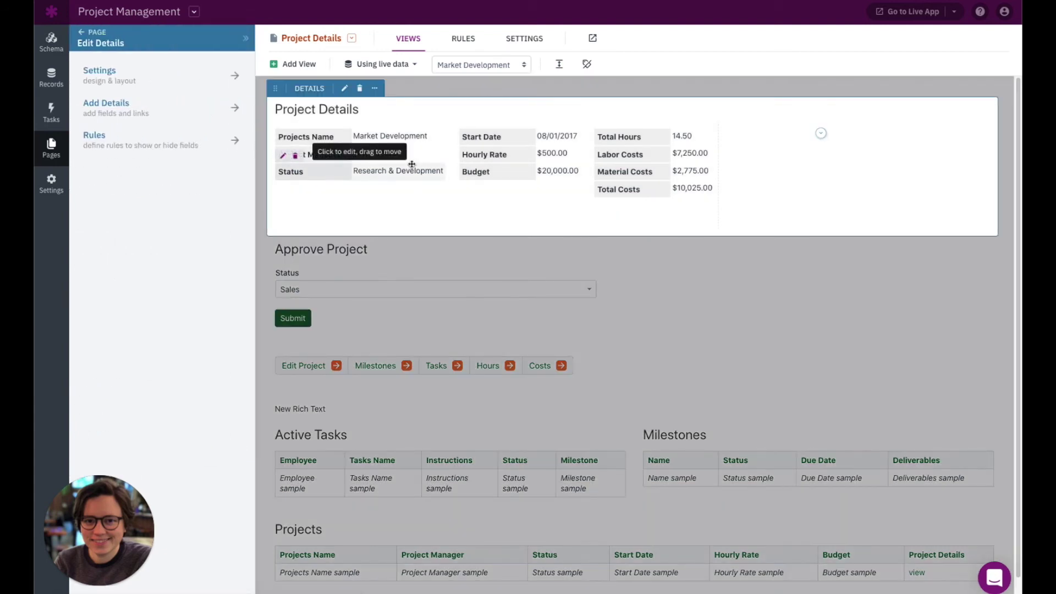
left_click(104, 110)
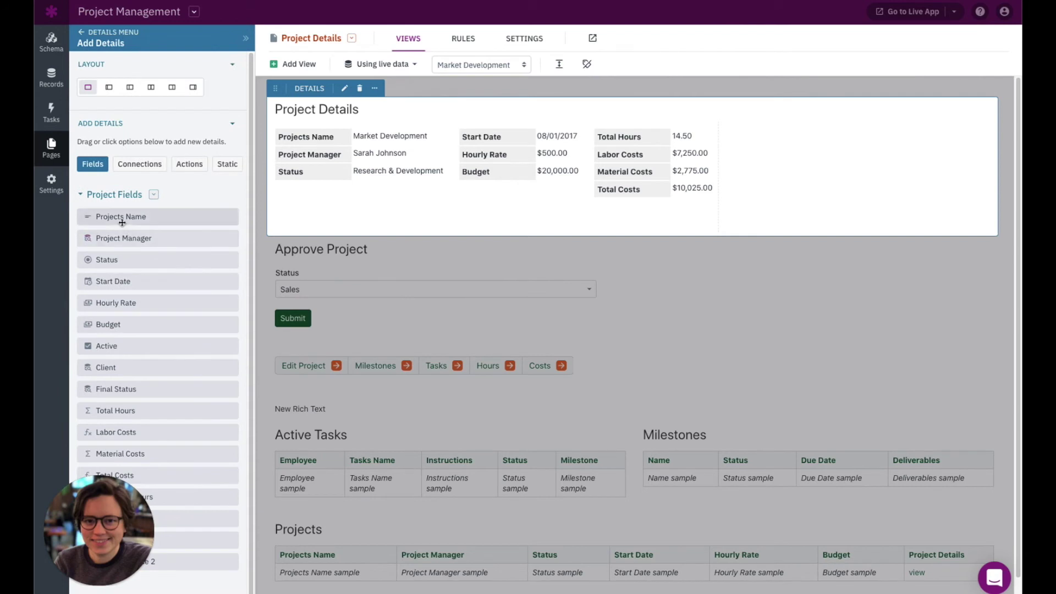
left_click_drag(121, 220, 358, 134)
left_click_drag(144, 216, 325, 149)
left_click_drag(110, 323, 349, 126)
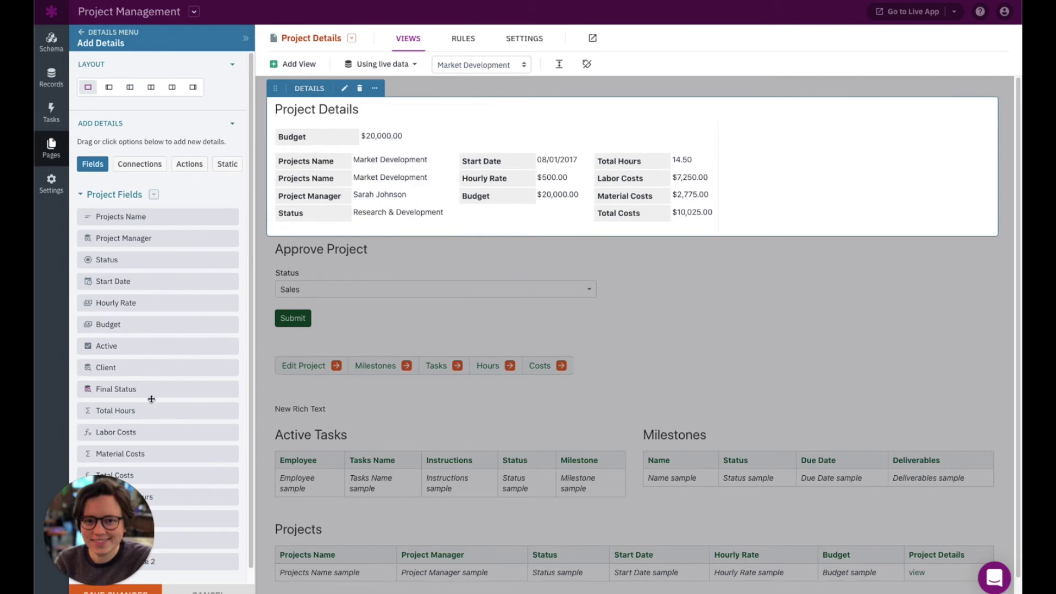
left_click_drag(141, 394, 358, 139)
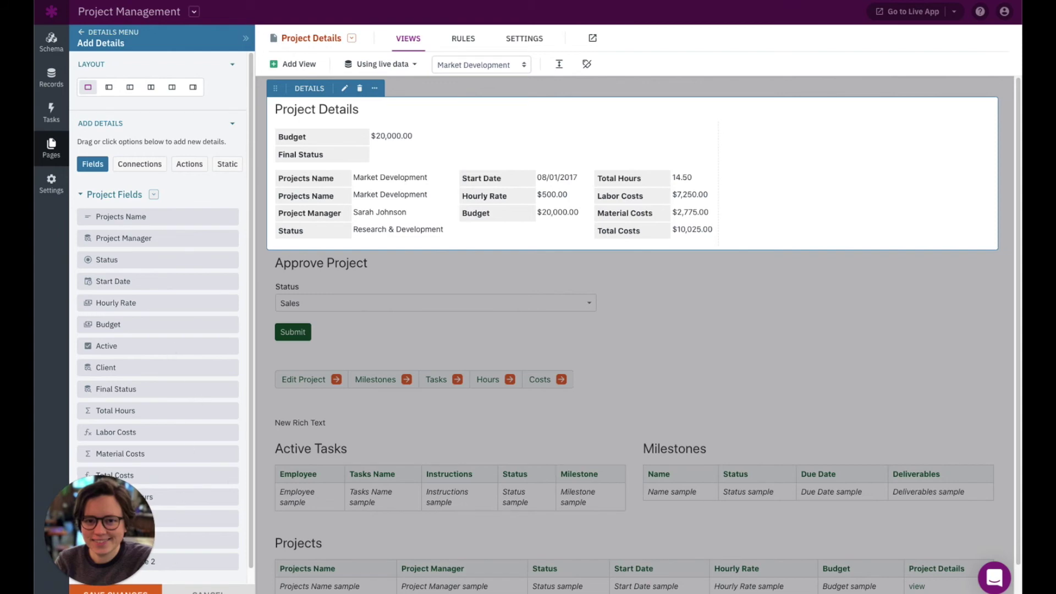
left_click(208, 590)
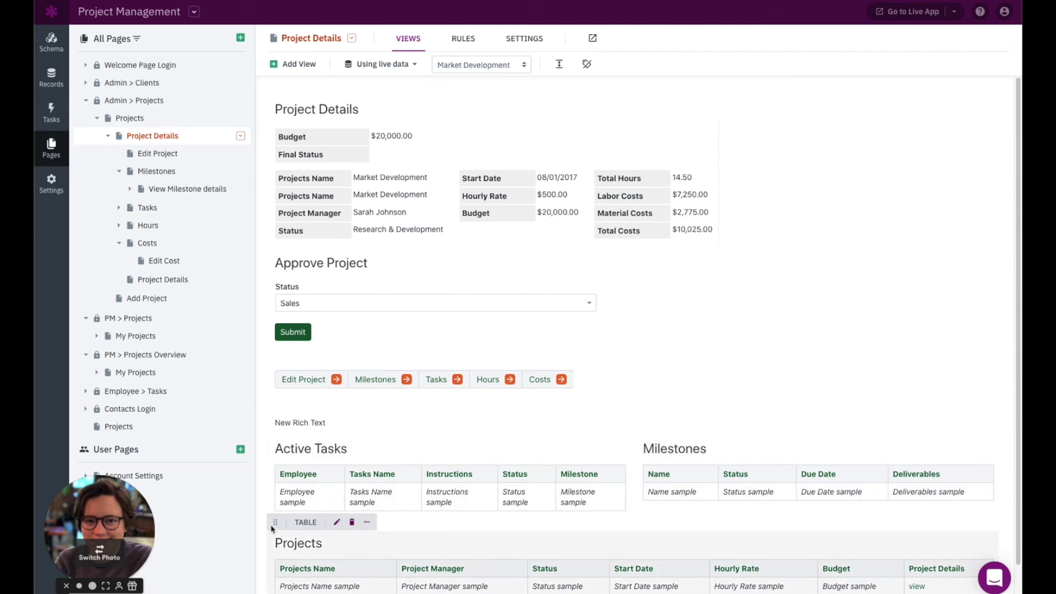
- Move Projects beside Approve Project, the menu to the top, and details below the menu
left_click_drag(271, 529, 601, 269)
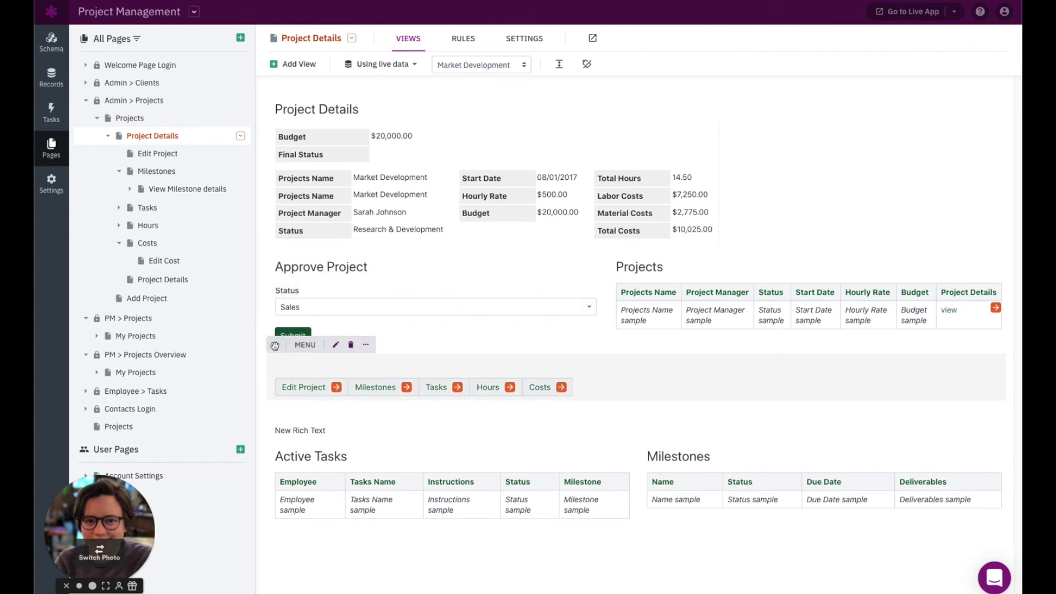
left_click_drag(274, 344, 290, 100)
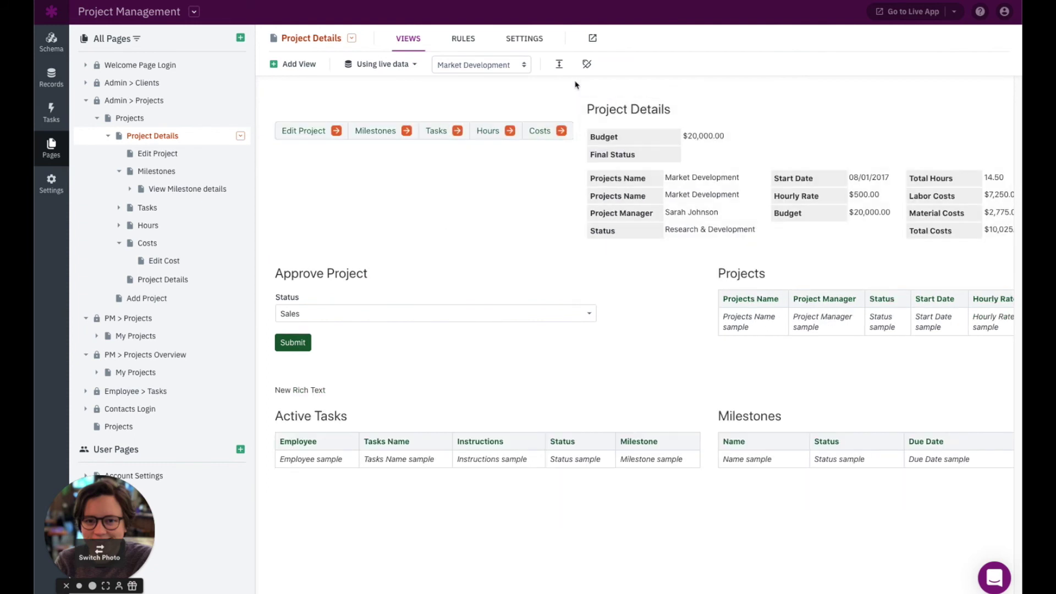
mouse_move(586, 91)
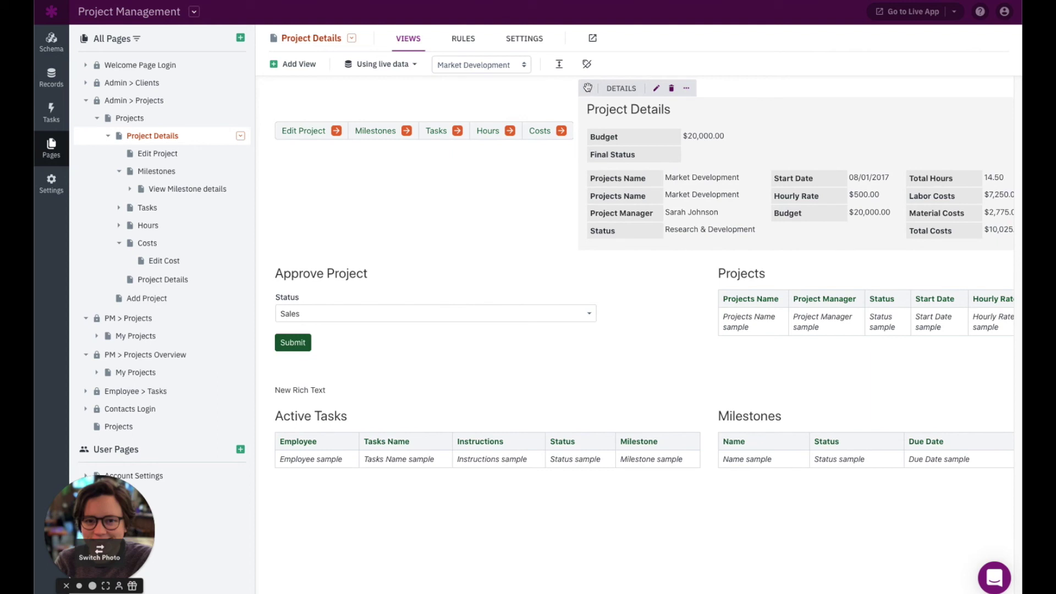
left_click_drag(587, 88, 295, 258)
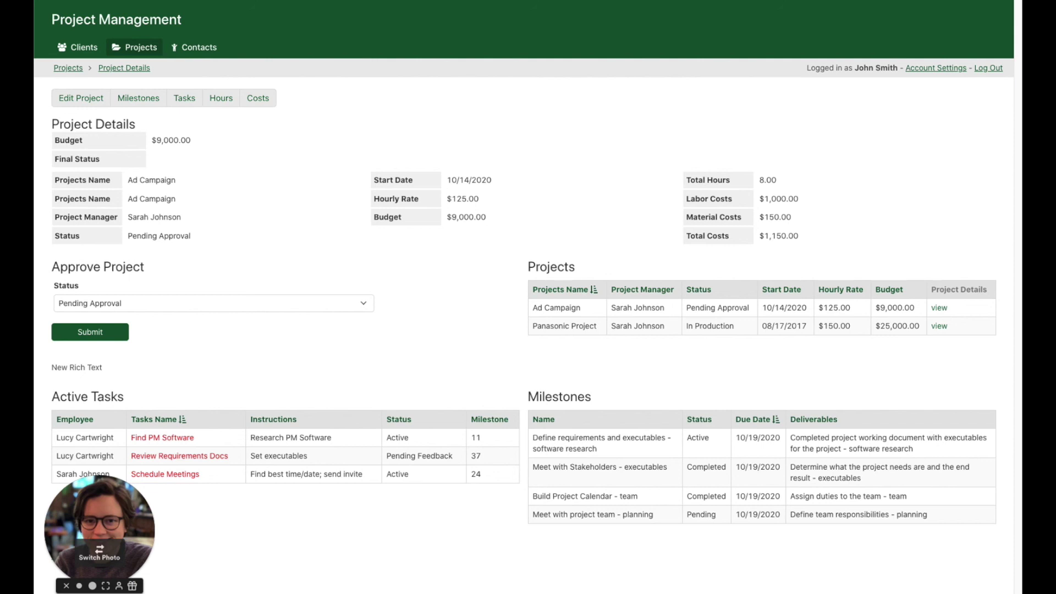
- Compare the live Ad Campaign Project Details page with the builder, then return to the live page
key("ctrl+Tab")
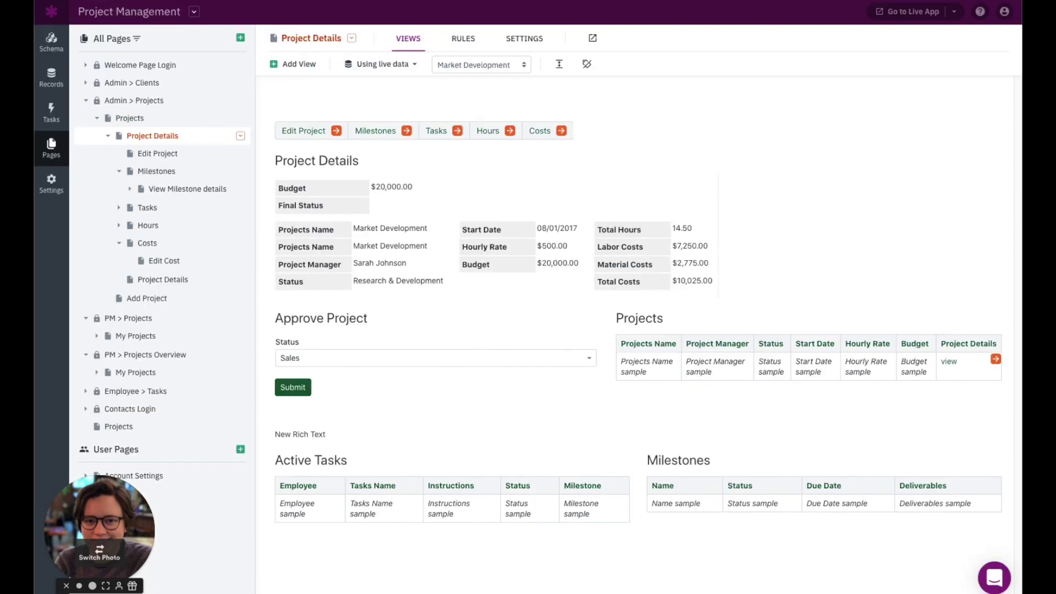
key("ctrl+Tab")
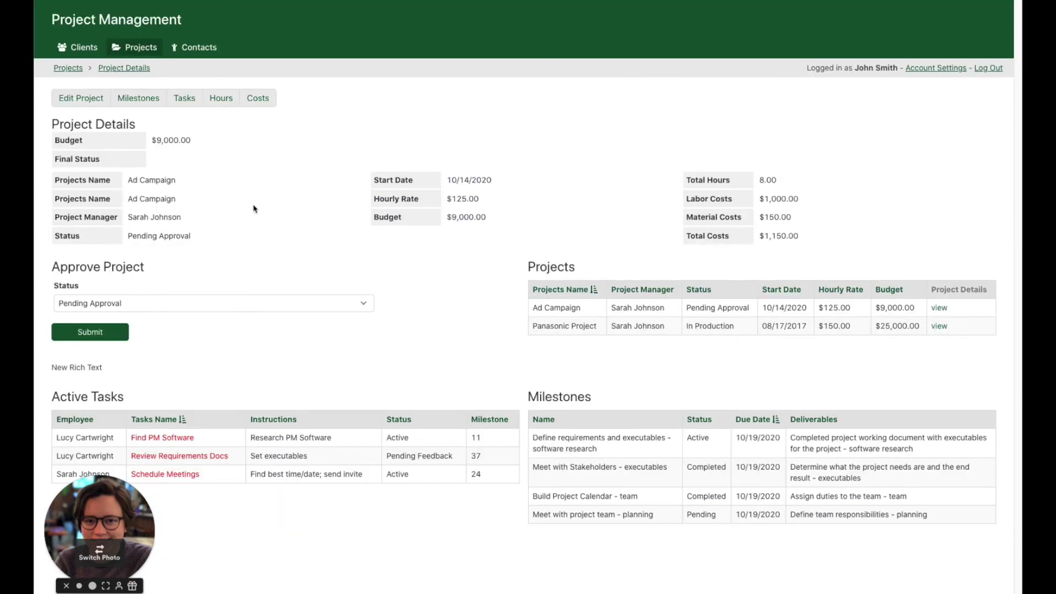